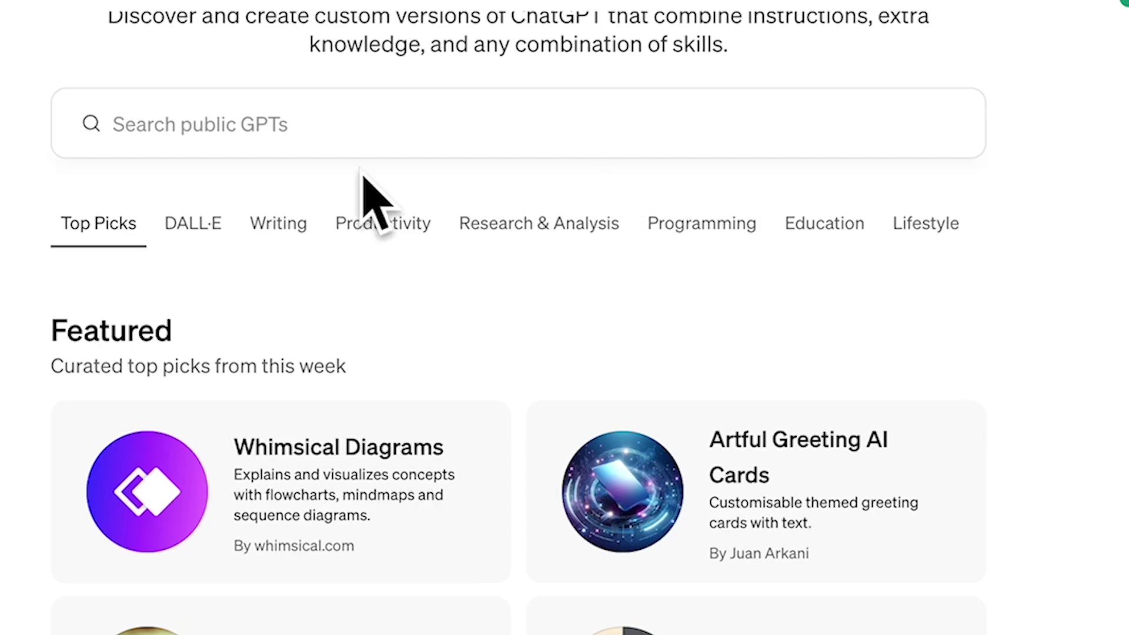
Browse the GPT store categories: DALL·E, Writing, Productivity, Research & Analysis, Programming, Education, Lifestyle.
scroll(297, 189, down, 10)
click(193, 45)
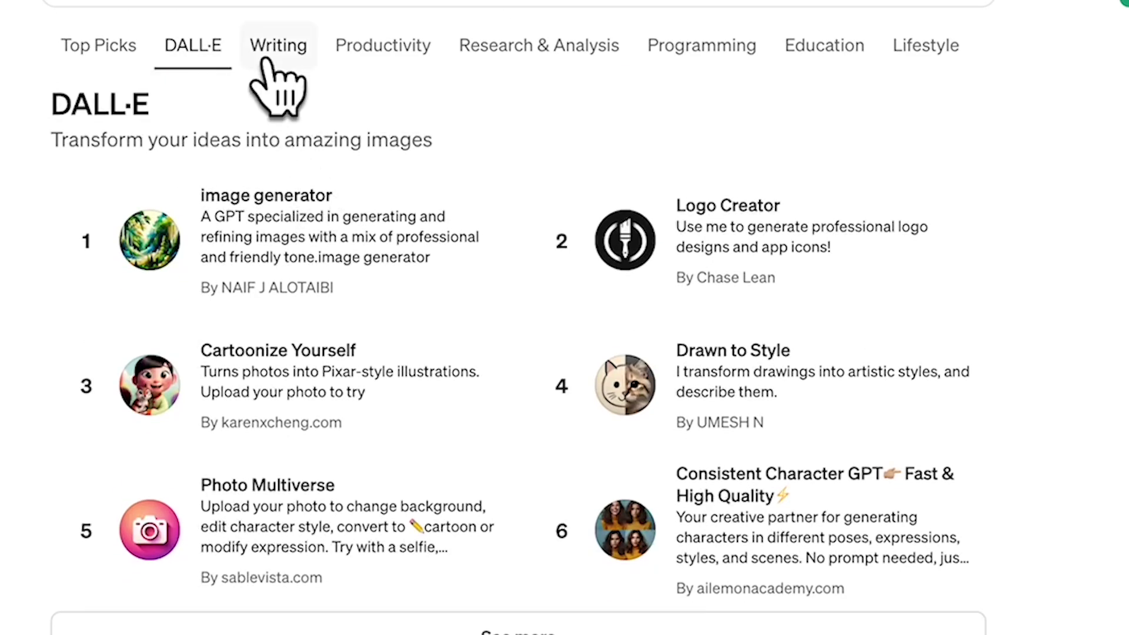
click(274, 55)
click(411, 59)
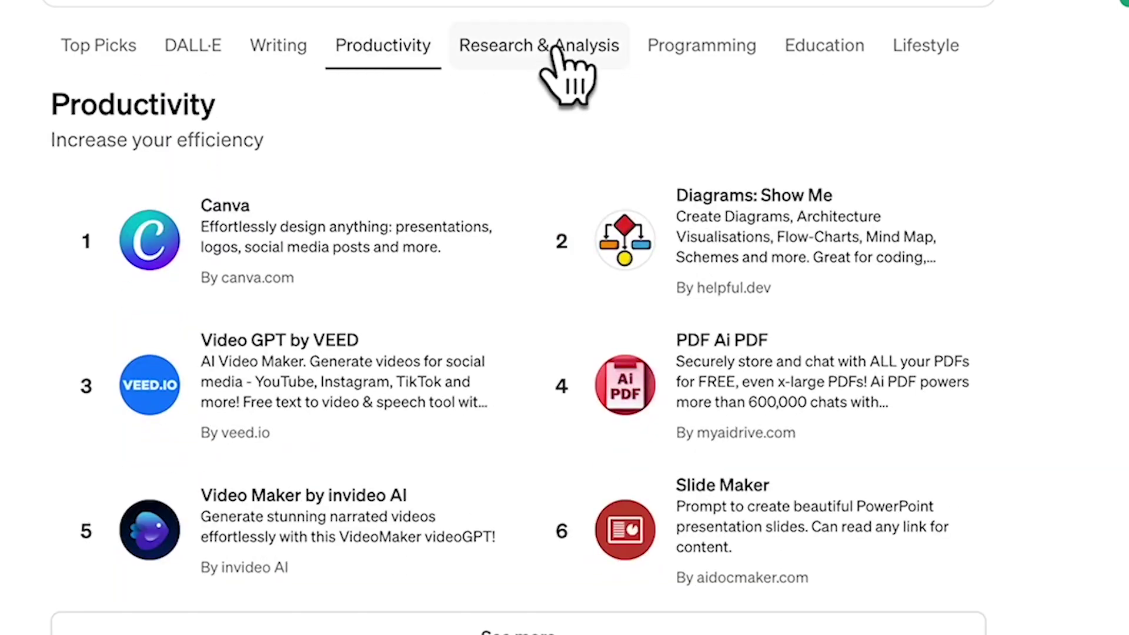
click(546, 60)
click(722, 62)
click(841, 61)
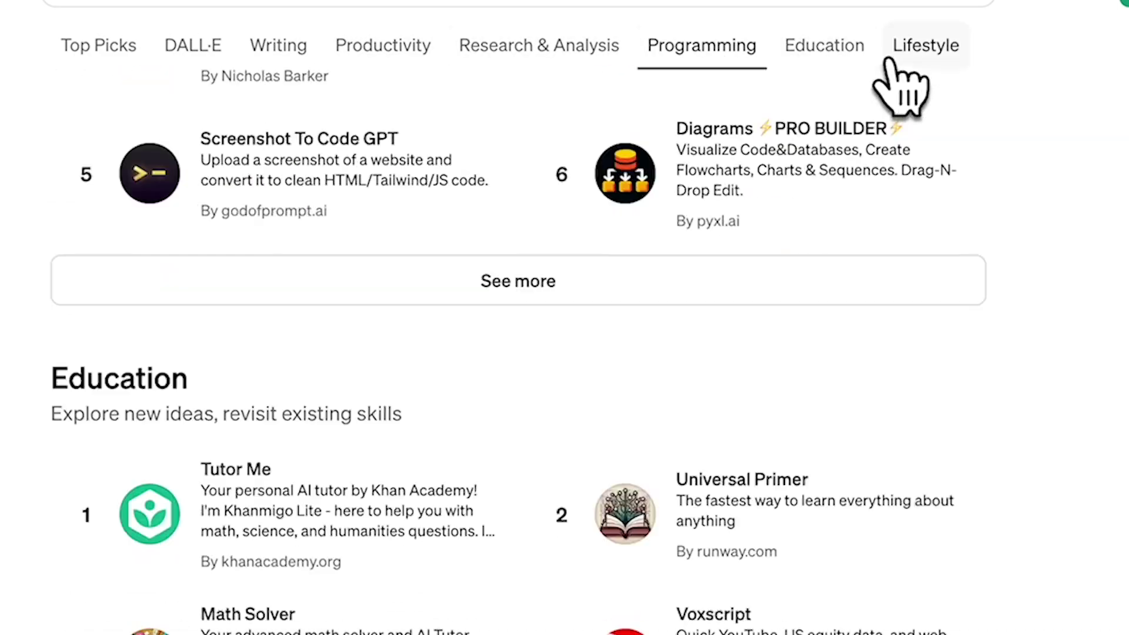
click(914, 65)
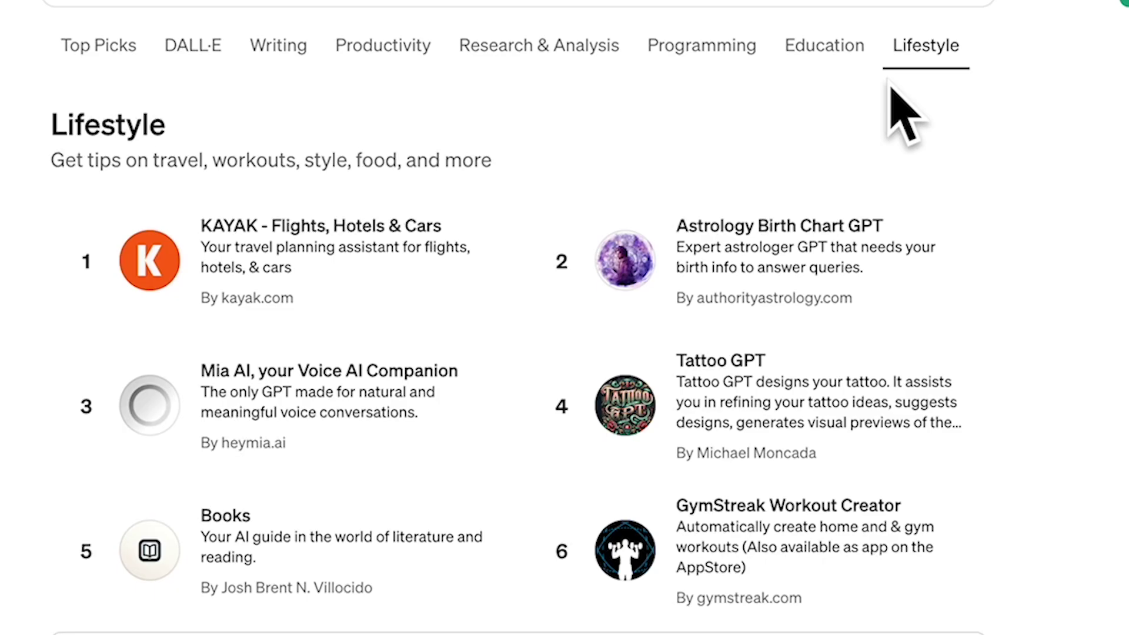
scroll(894, 113, up, 15)
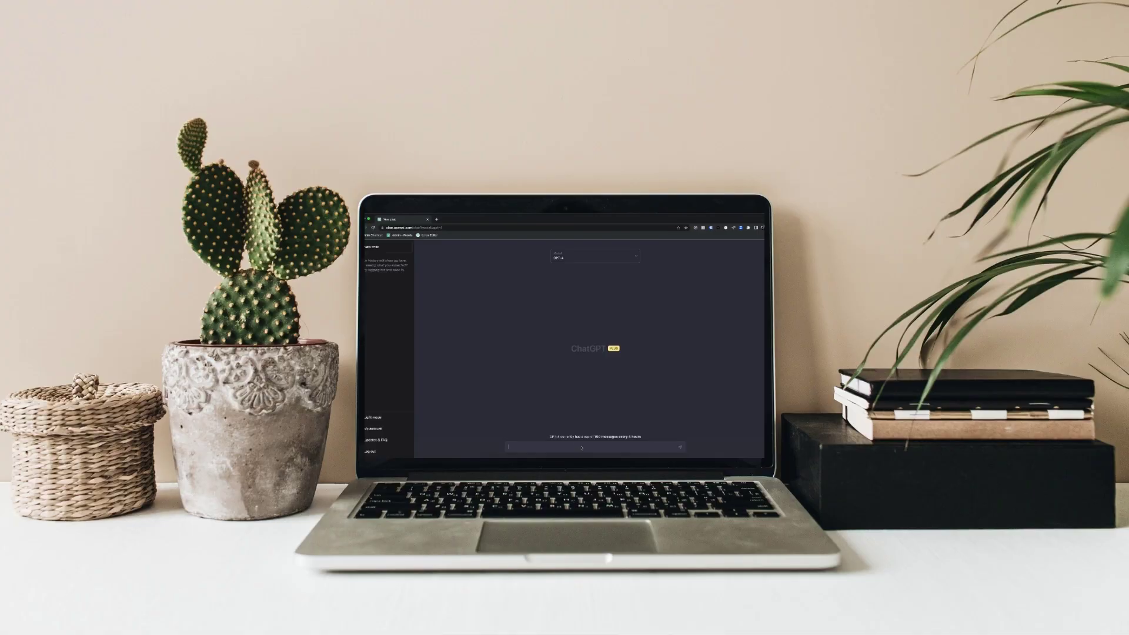
Paste the ChatGPT-3 versus ChatGPT-4 comparison question into the message box.
text(What is the difference between ChatGPT-3 and ChatGPT-4?)
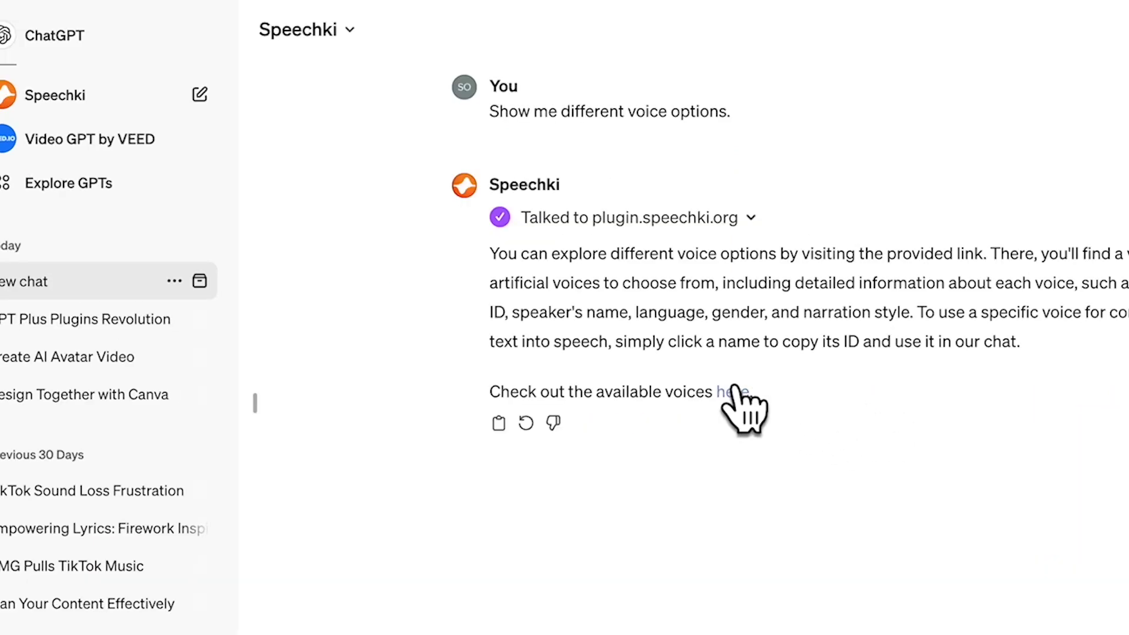
Open Speechki's voice list and preview two Thai female, Arabic (Egypt) and Croatian voices.
click(732, 392)
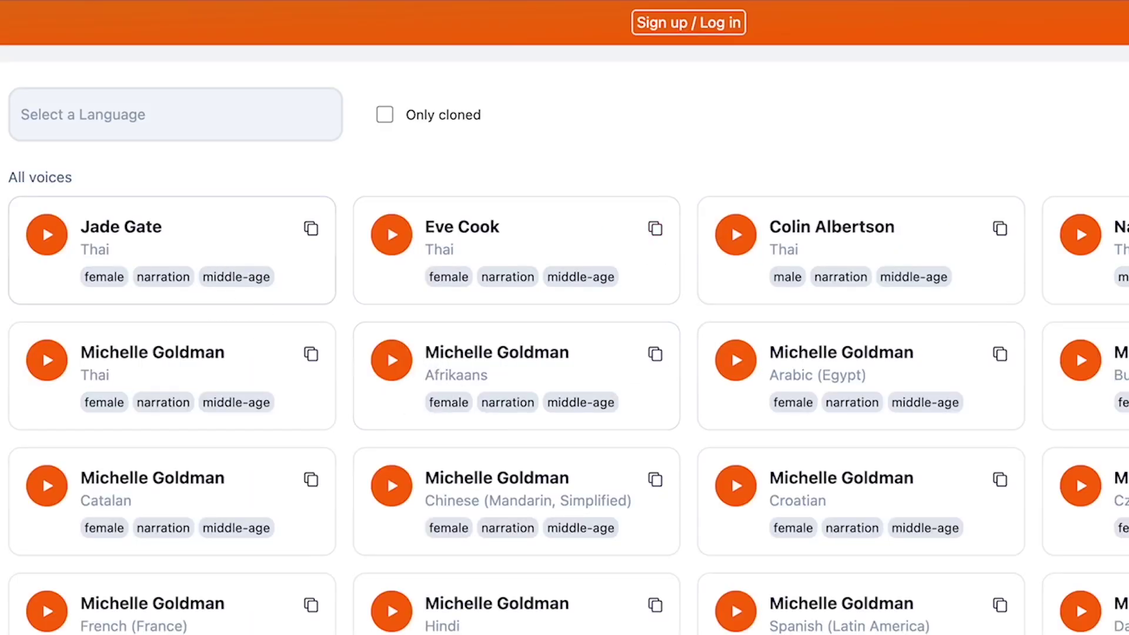
click(47, 236)
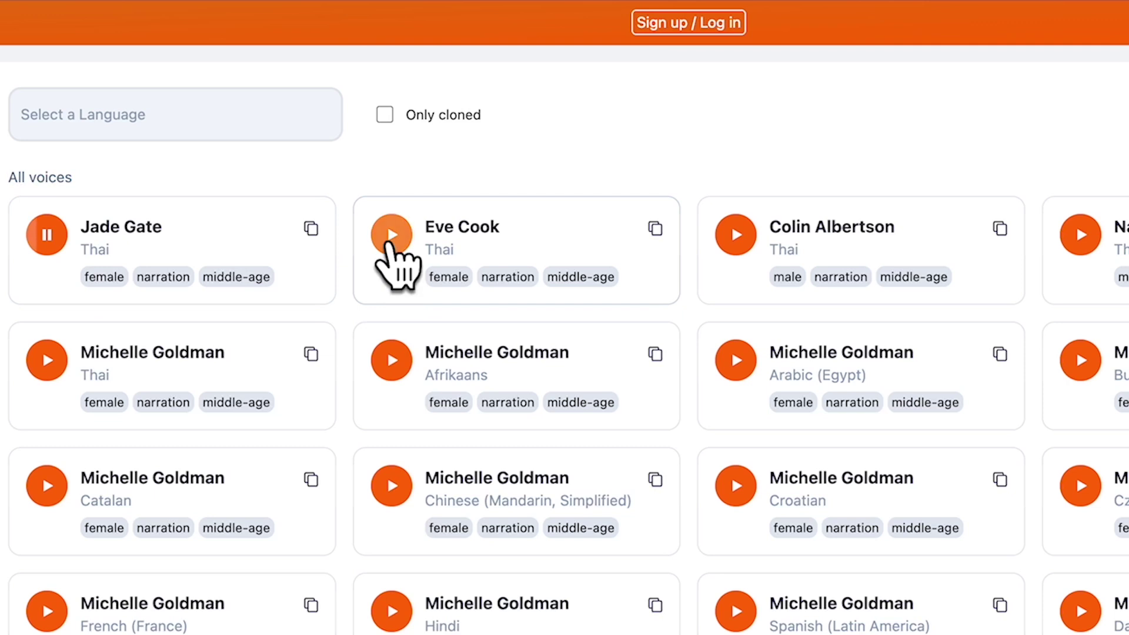
click(392, 241)
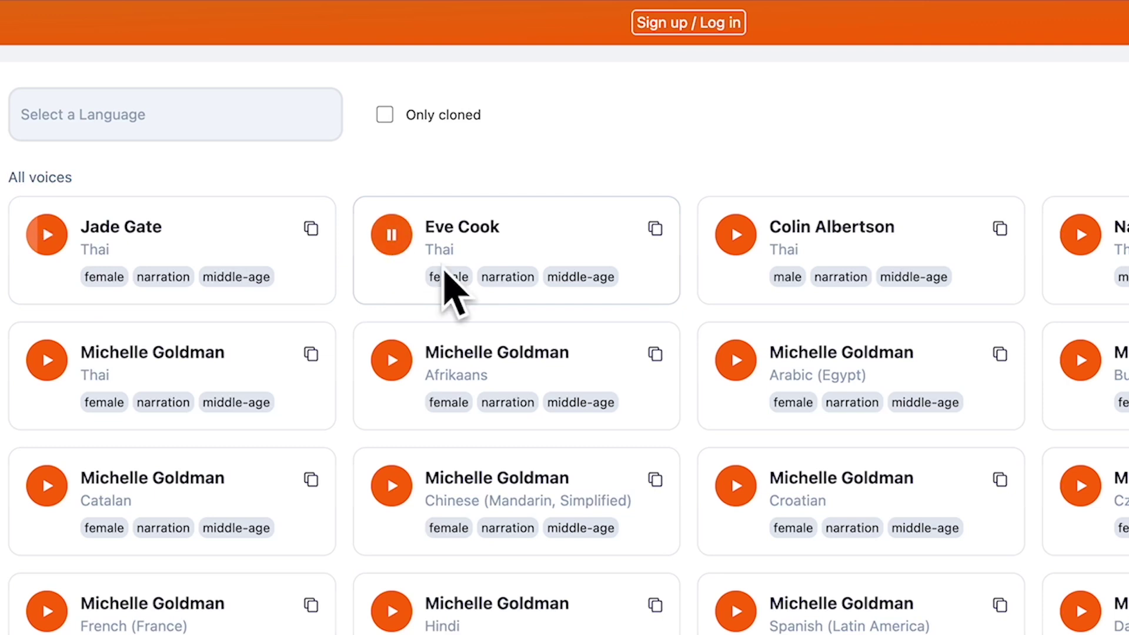
click(738, 362)
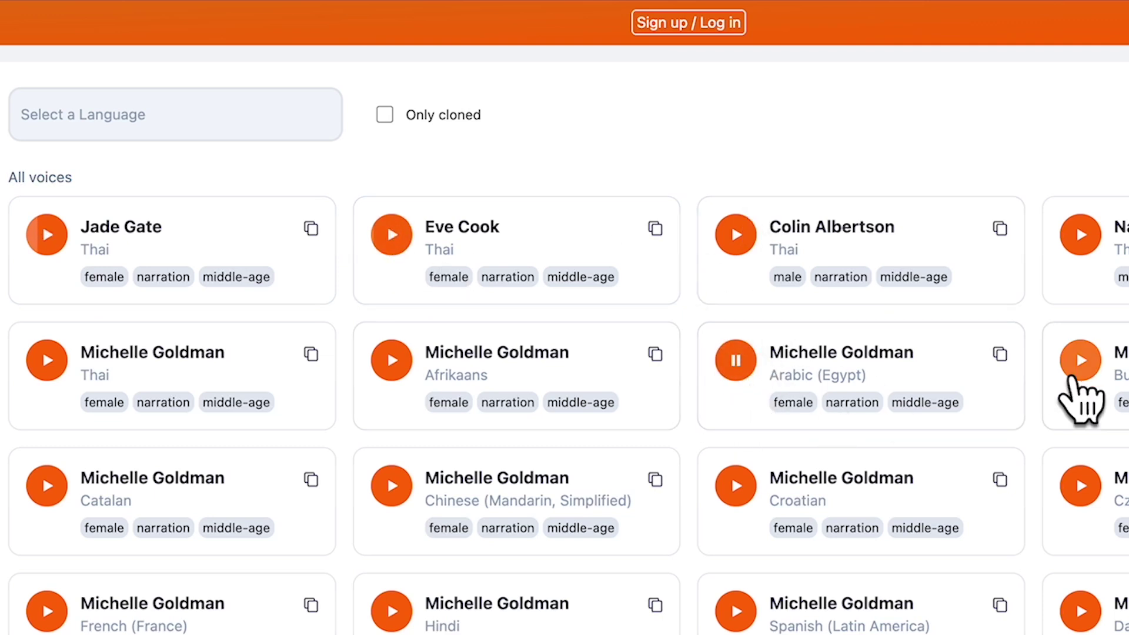
click(1082, 365)
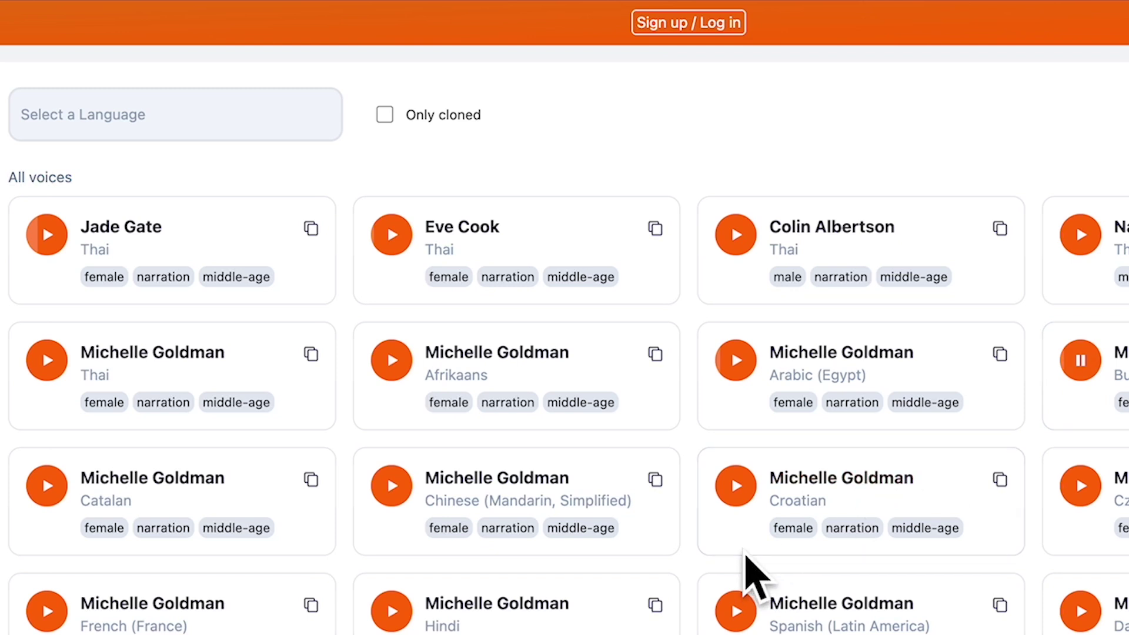
click(738, 486)
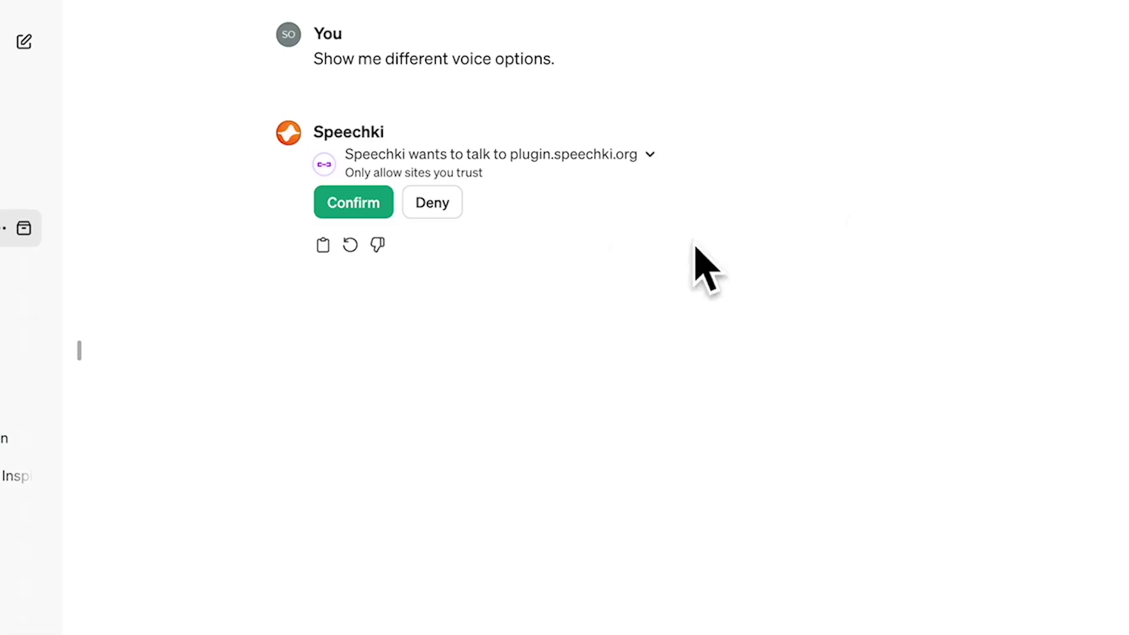
Confirm Speechki's request to contact plugin.speechki.org.
click(352, 206)
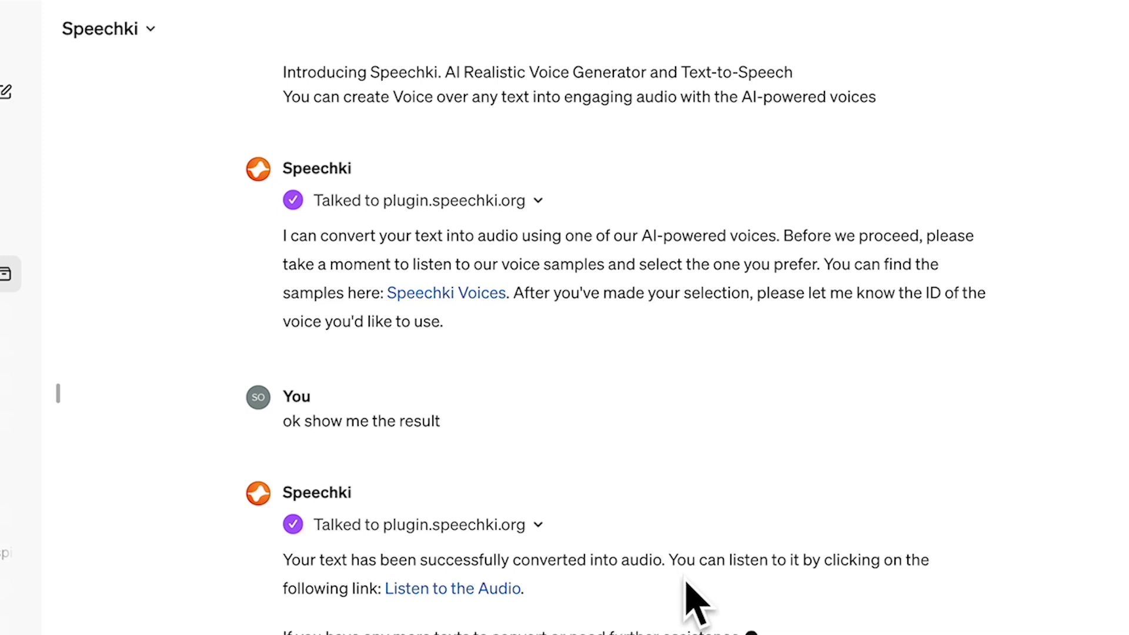
Open and play the 19-second generated voiceover, raising the computer's volume.
click(485, 556)
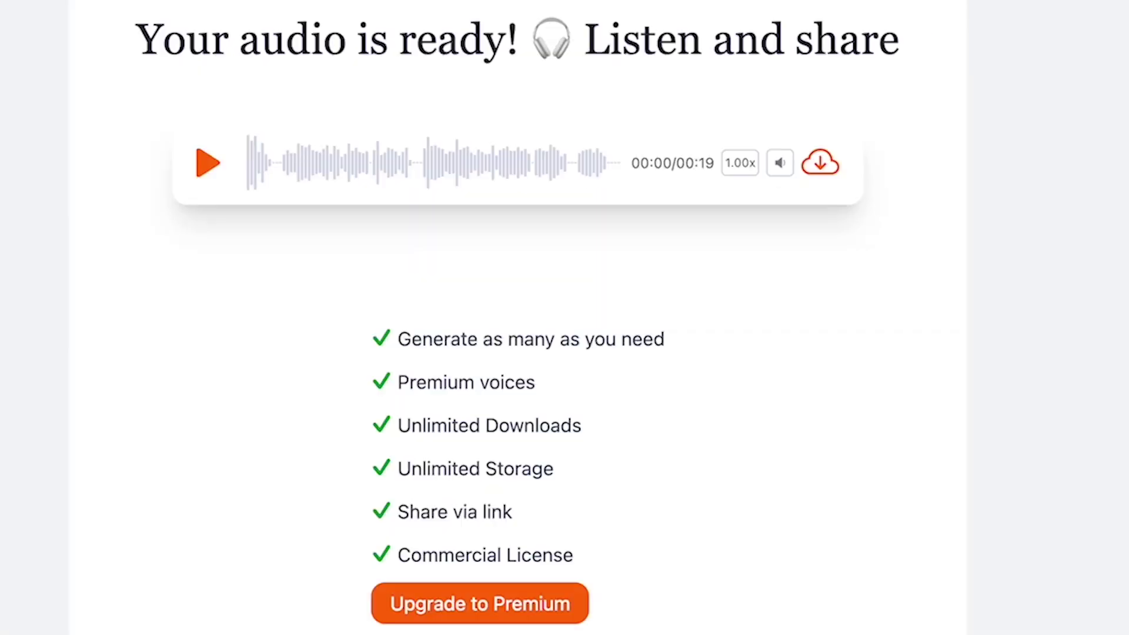
click(206, 166)
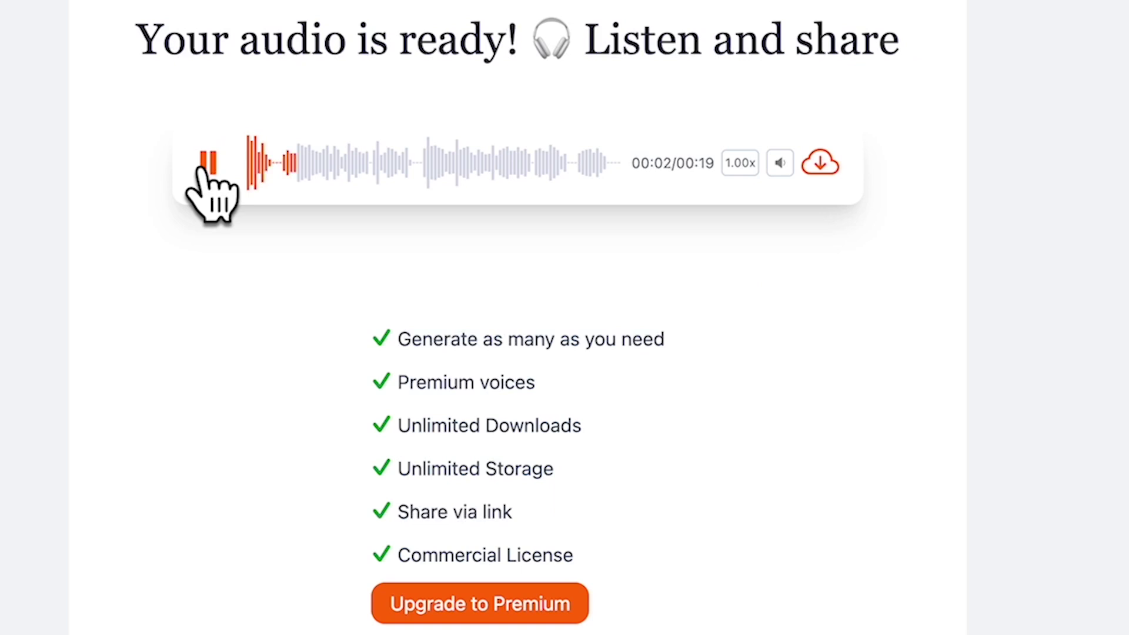
key(XF86AudioRaiseVolume)
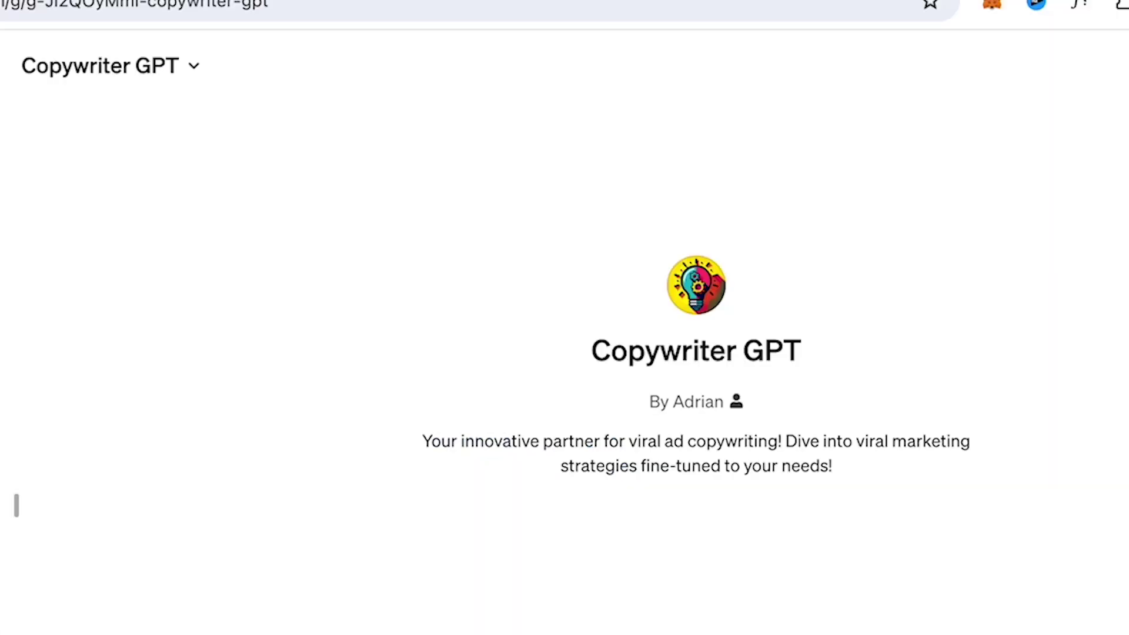
Send the Dyson vacuum prompt to Copywriter GPT.
key(Return)
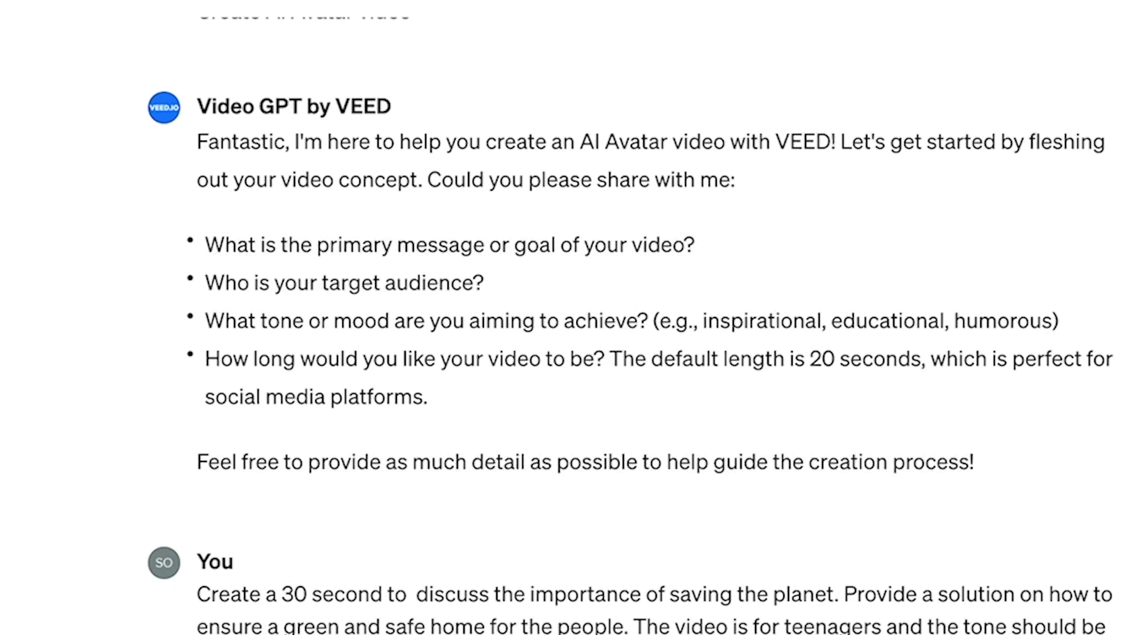
Scroll through Video GPT by VEED's drafted save-the-planet script and the avatar options.
scroll(1114, 388, down, 10)
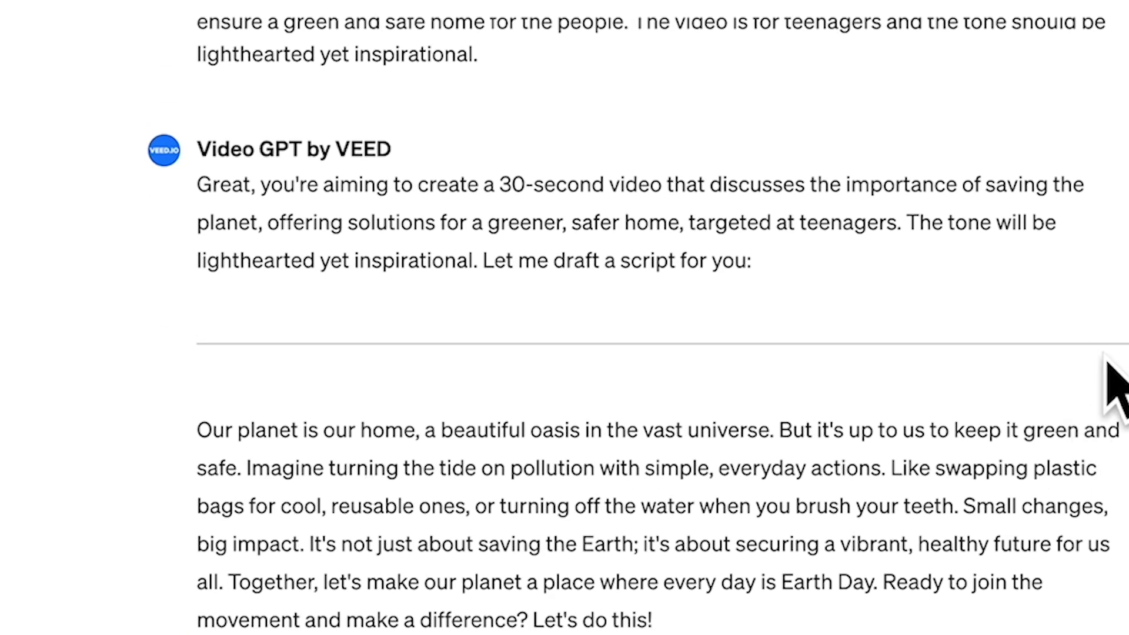
scroll(1058, 272, down, 3)
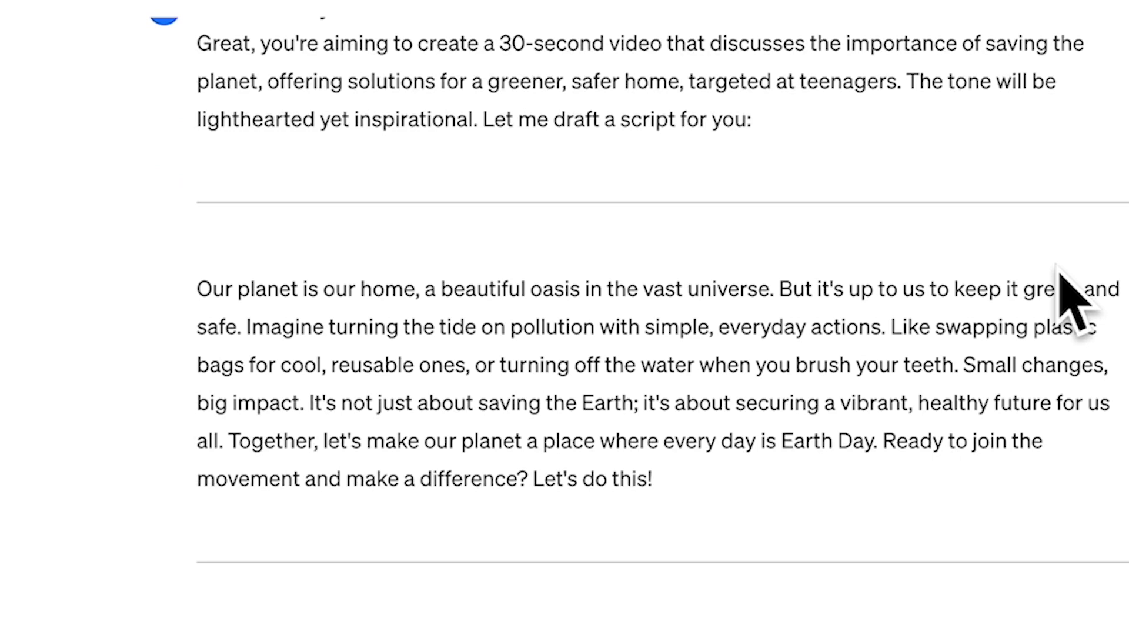
scroll(1060, 271, down, 1)
scroll(1060, 272, down, 1)
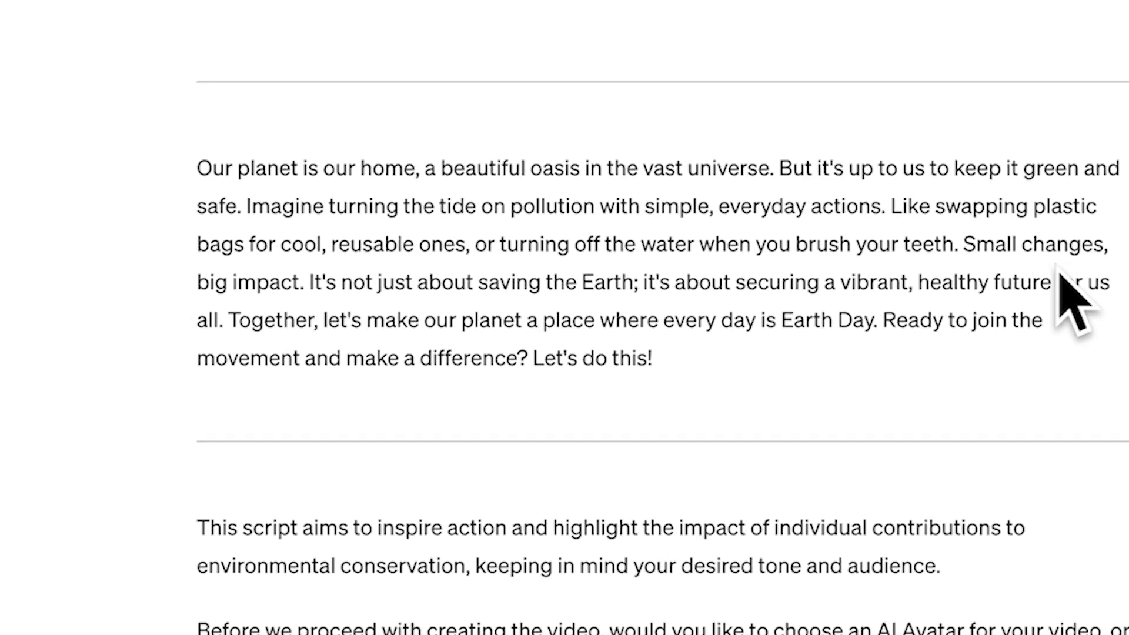
scroll(1060, 272, down, 2)
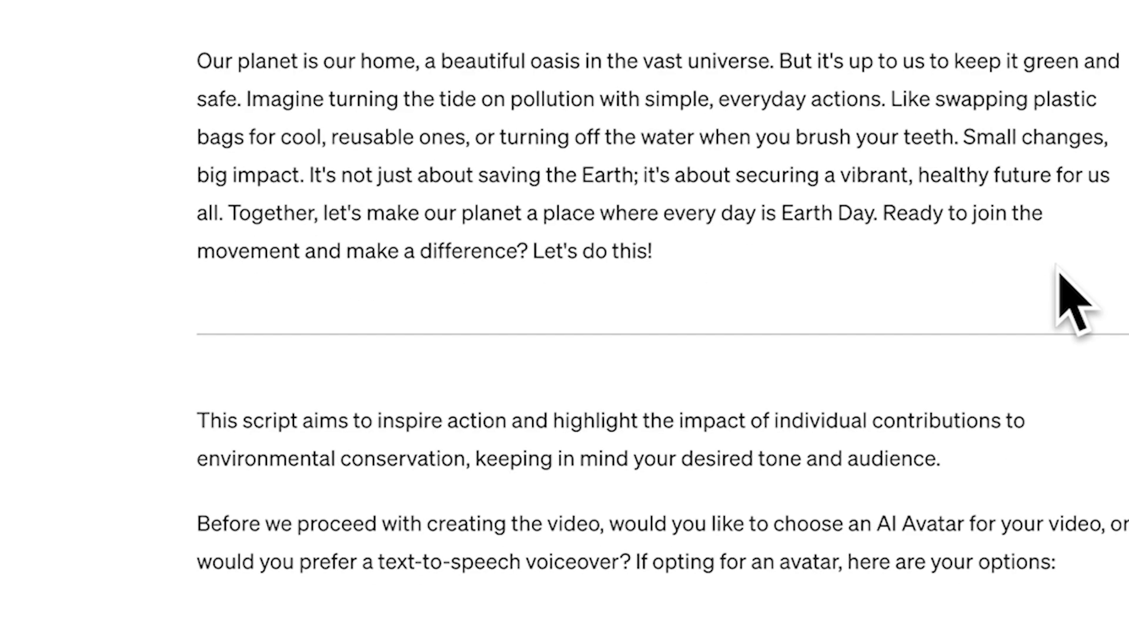
scroll(1060, 273, down, 9)
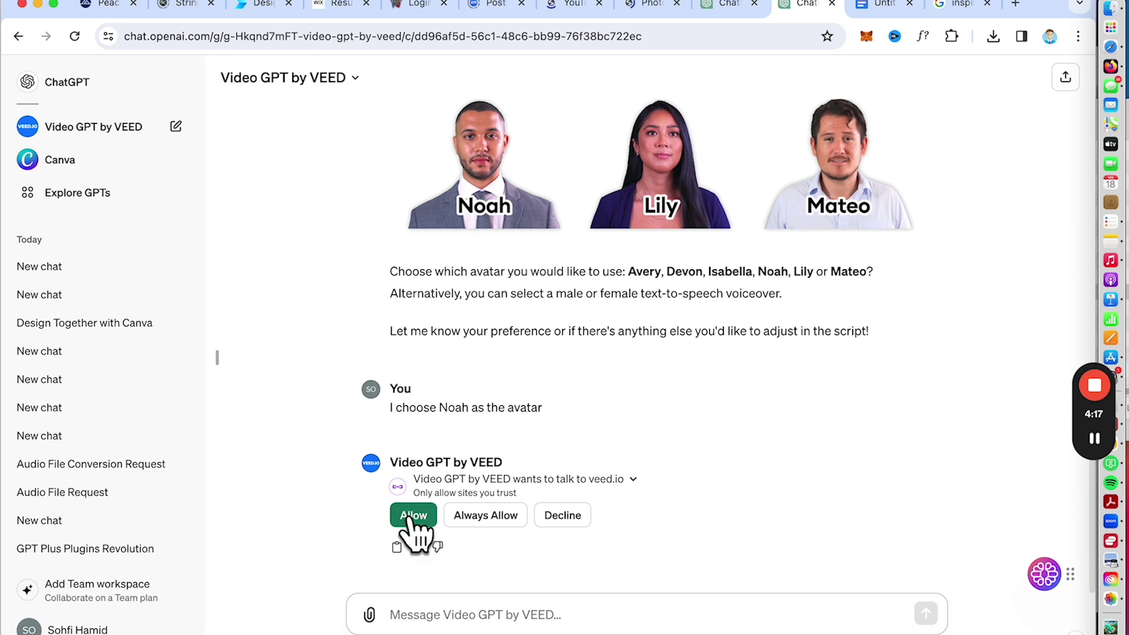
Allow veed.io access and open the generated Noah avatar video in VEED.
click(412, 519)
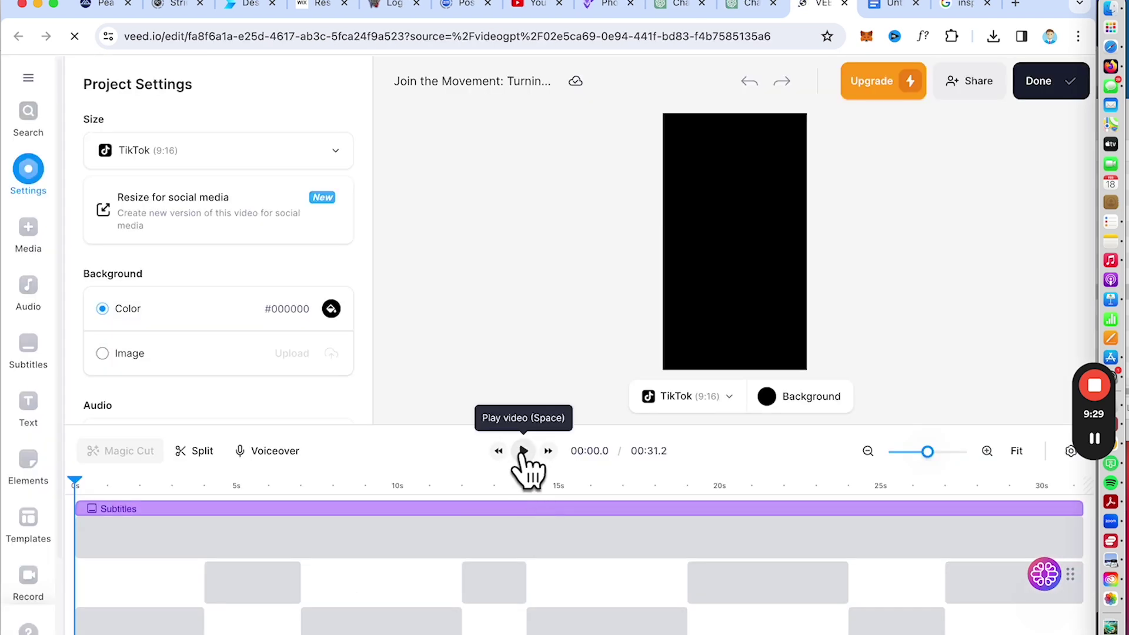
click(523, 452)
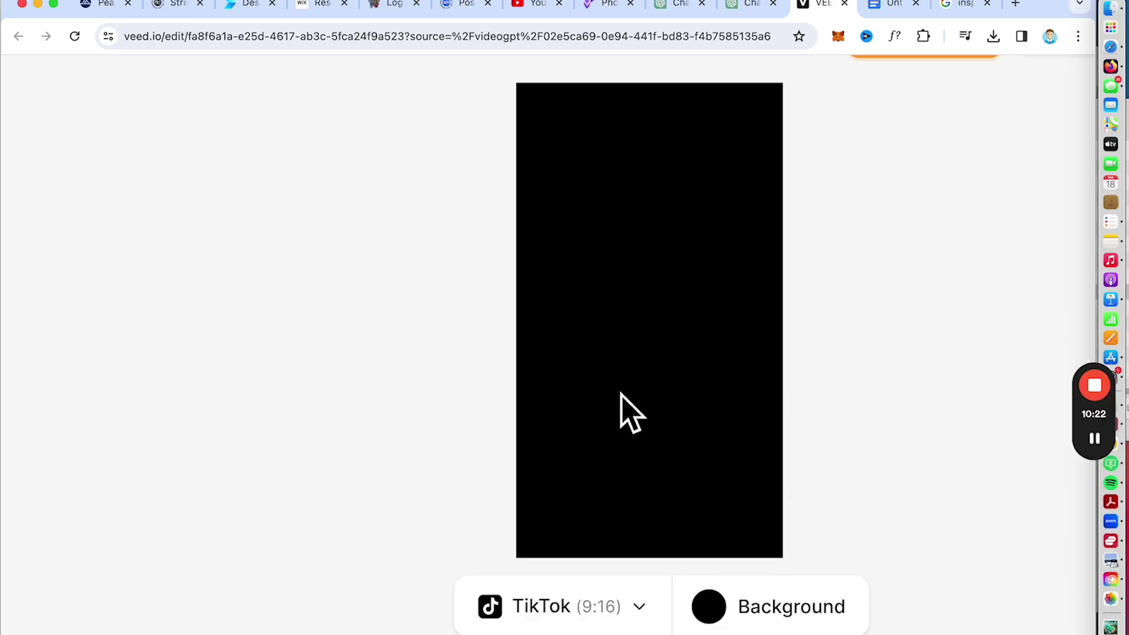
Play the 9:16 Noah avatar video preview in VEED's editor.
scroll(668, 290, down, 5)
scroll(668, 290, up, 5)
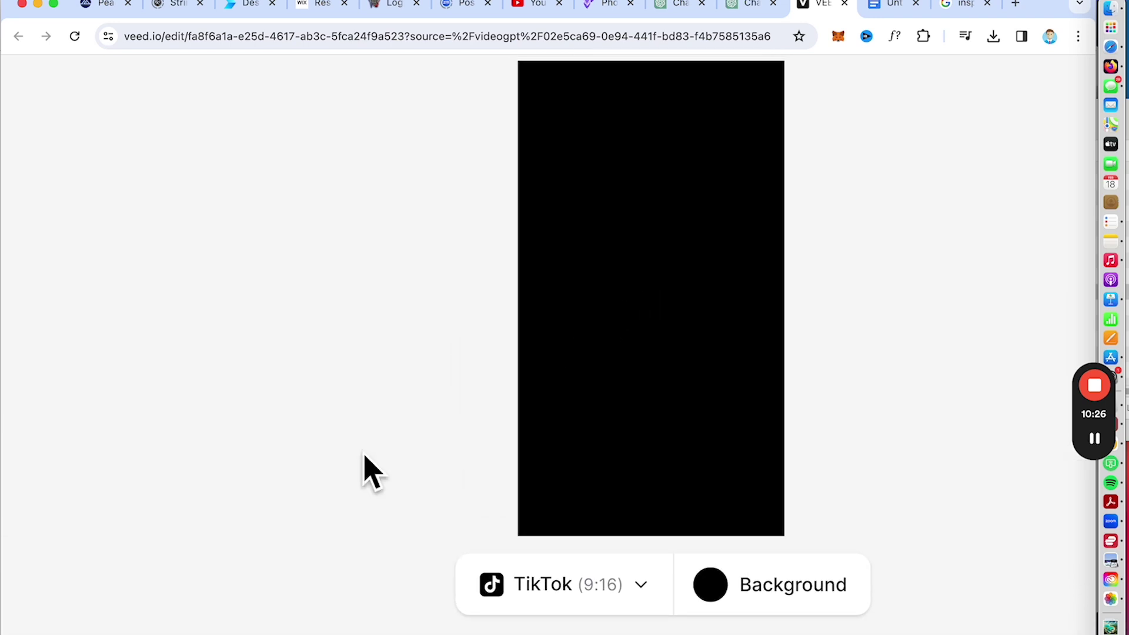
scroll(356, 473, down, 3)
click(260, 576)
scroll(424, 395, up, 4)
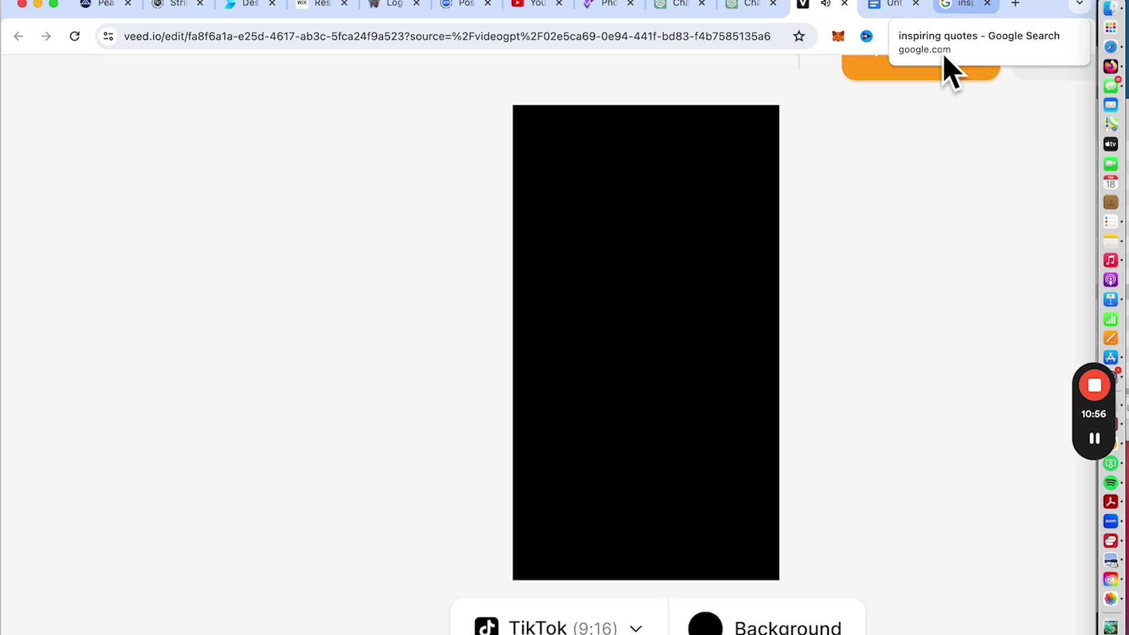
click(1095, 388)
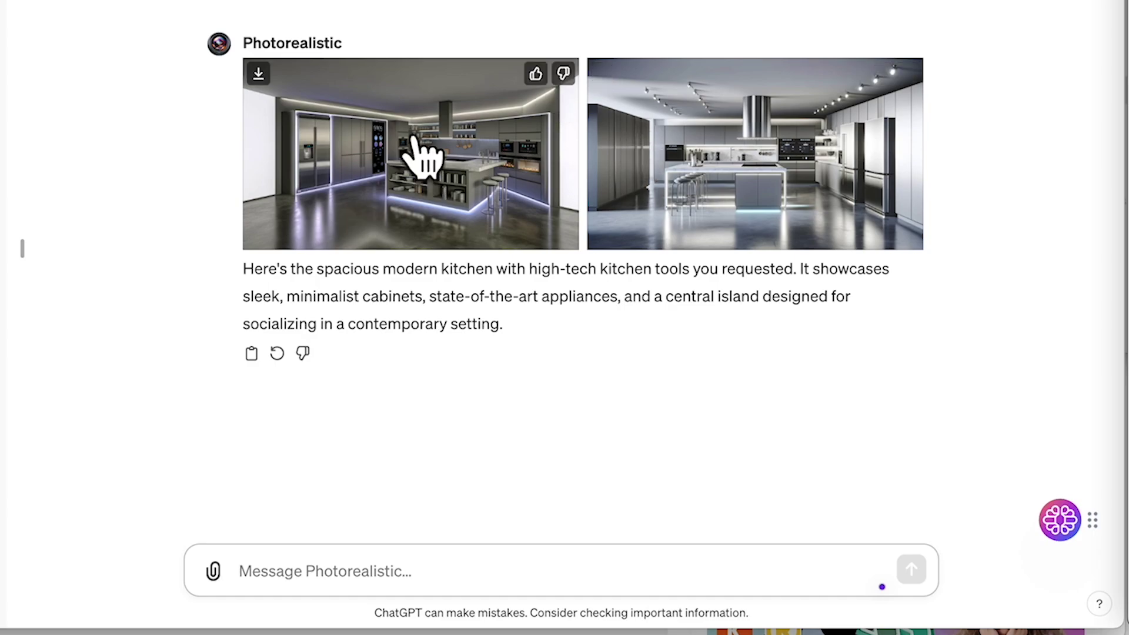
View both modern kitchen images full size, then deselect the headline in the Canva post design.
click(425, 155)
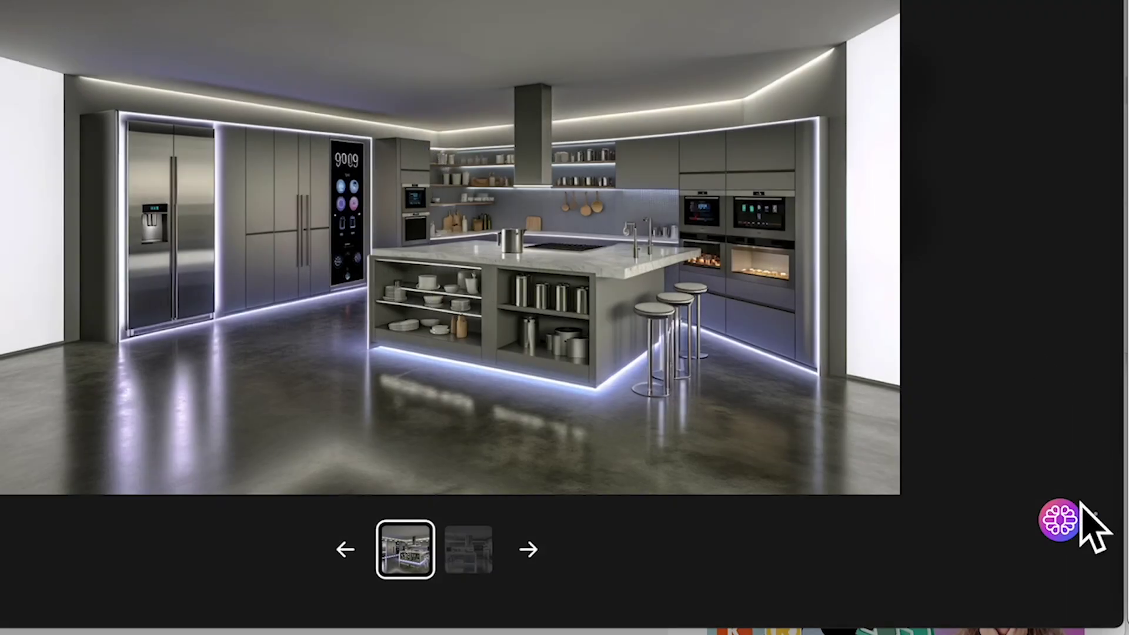
click(474, 556)
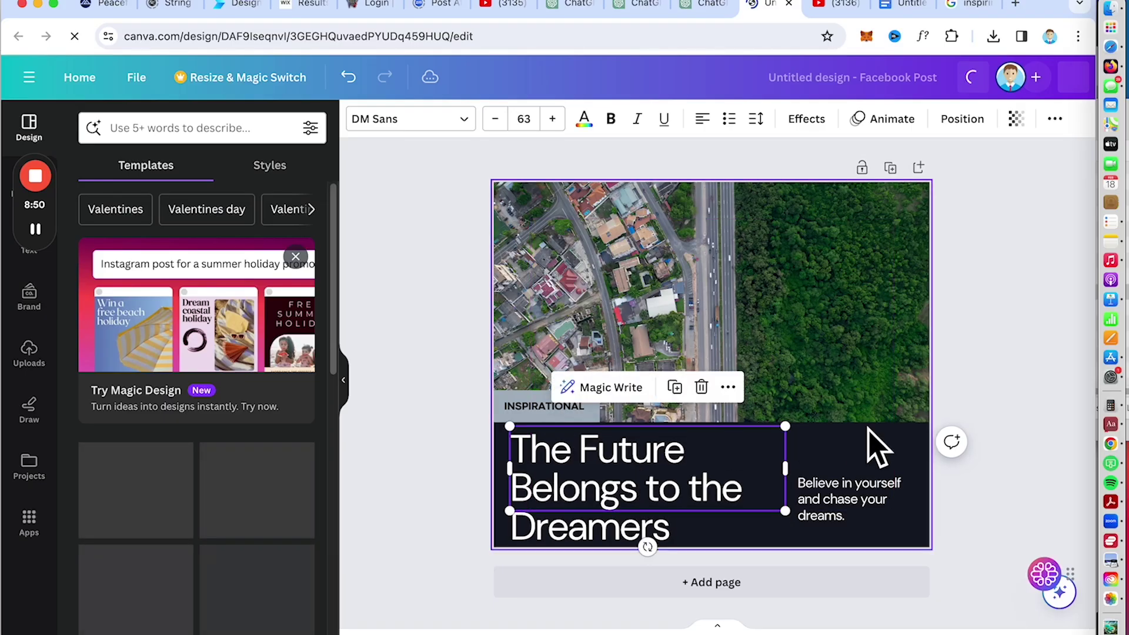
click(981, 415)
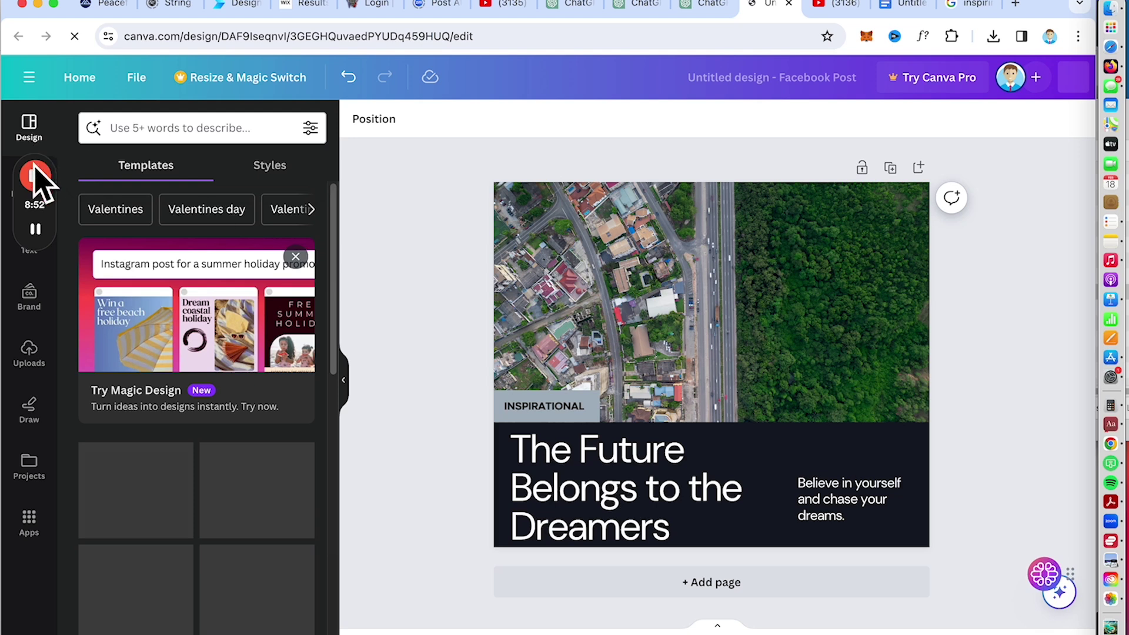
mouse_move(34, 181)
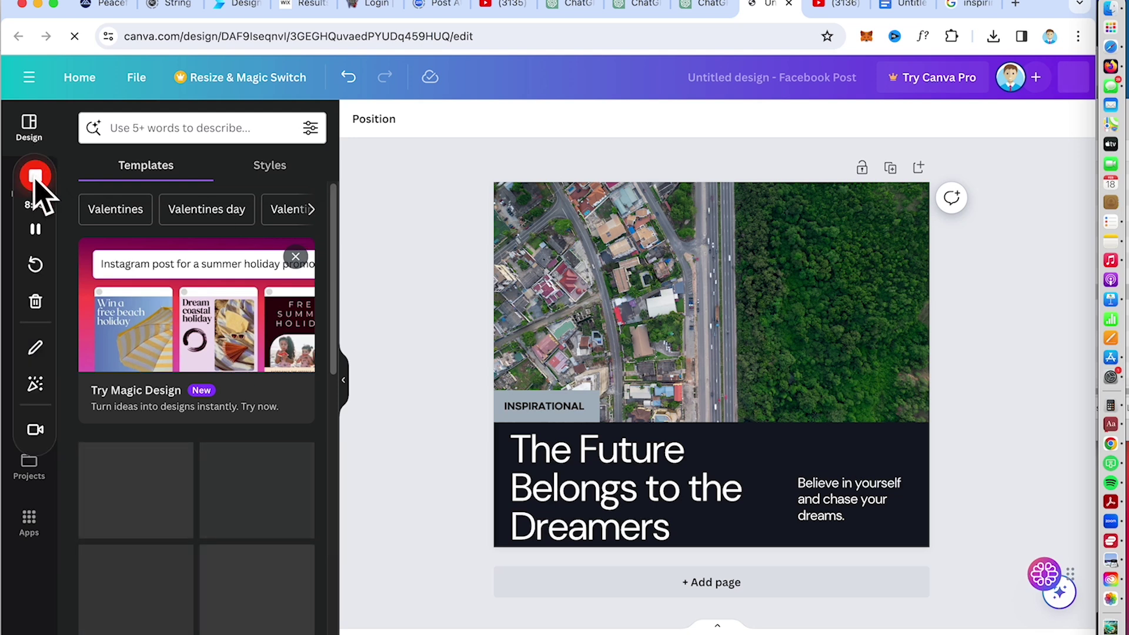
click(34, 181)
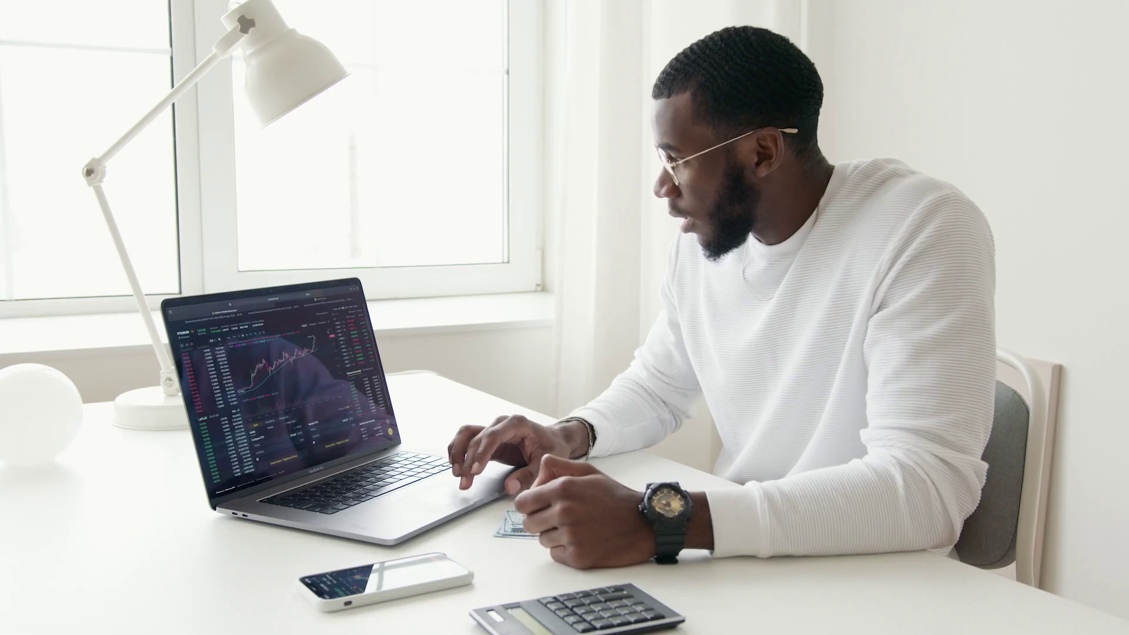